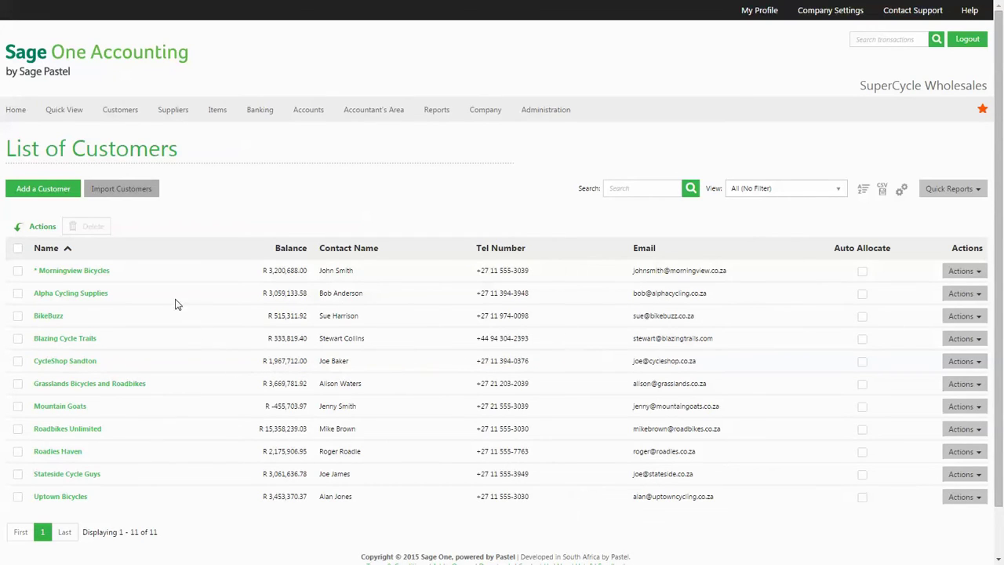
- Open the Morningview Bicycles customer record and try automatic allocation of receipts to the oldest invoice
{"action": "left_click", "coordinate": [66, 274]}
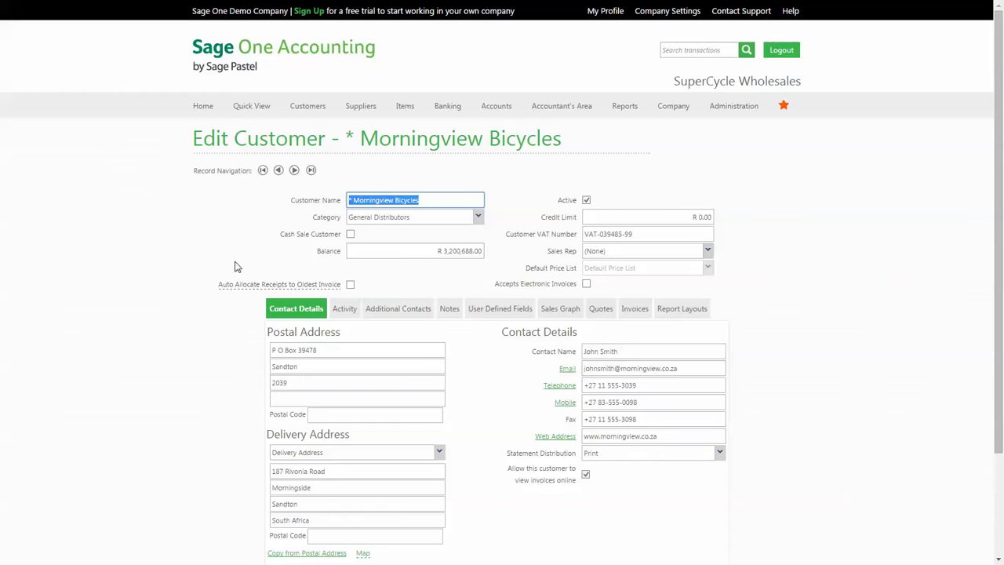
{"action": "left_click", "coordinate": [350, 285]}
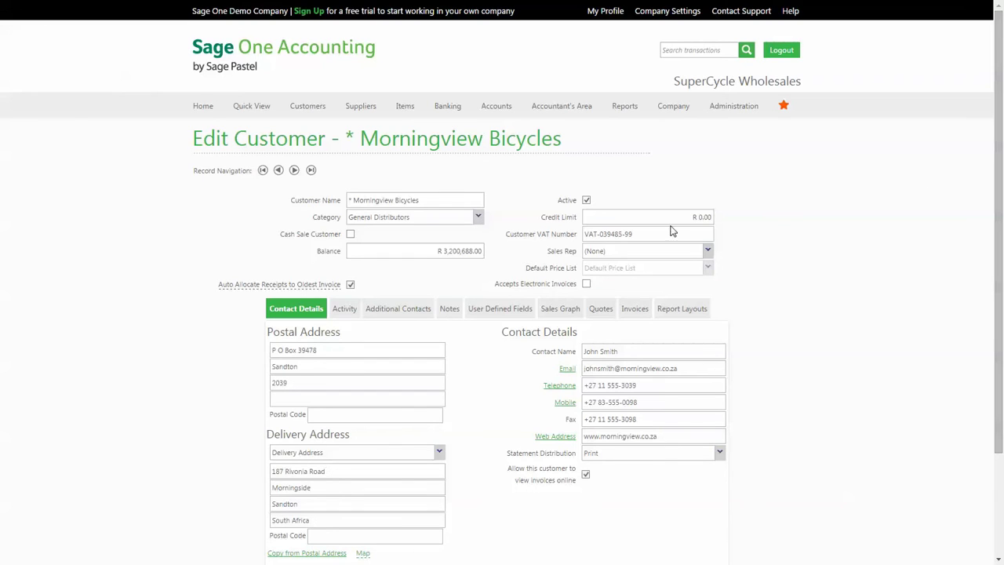
{"action": "left_click", "coordinate": [353, 286]}
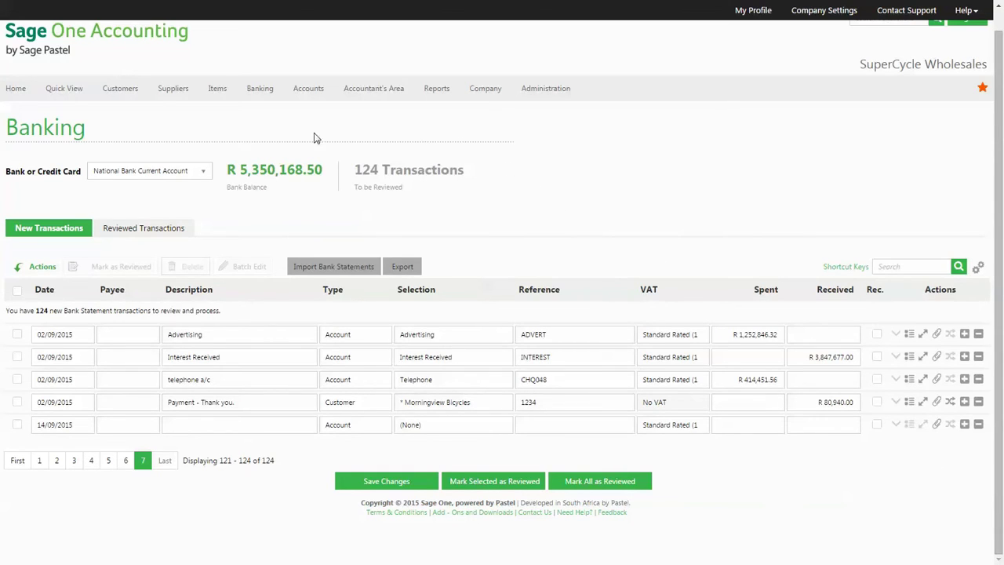
- Look through the bank statement import options and the available import file types, then close them
{"action": "mouse_move", "coordinate": [262, 90]}
{"action": "mouse_move", "coordinate": [269, 153]}
{"action": "left_click", "coordinate": [339, 266]}
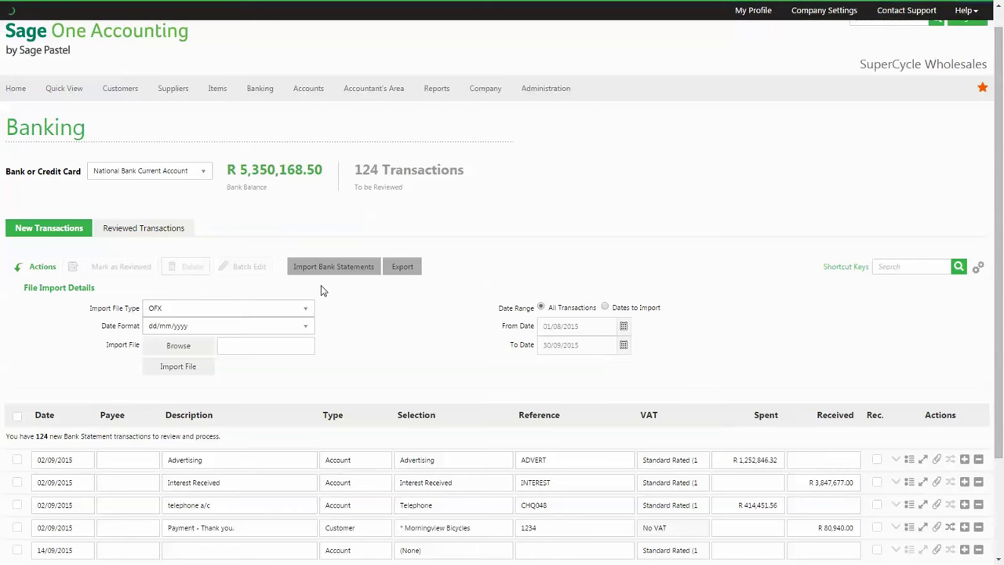
{"action": "left_click", "coordinate": [305, 309]}
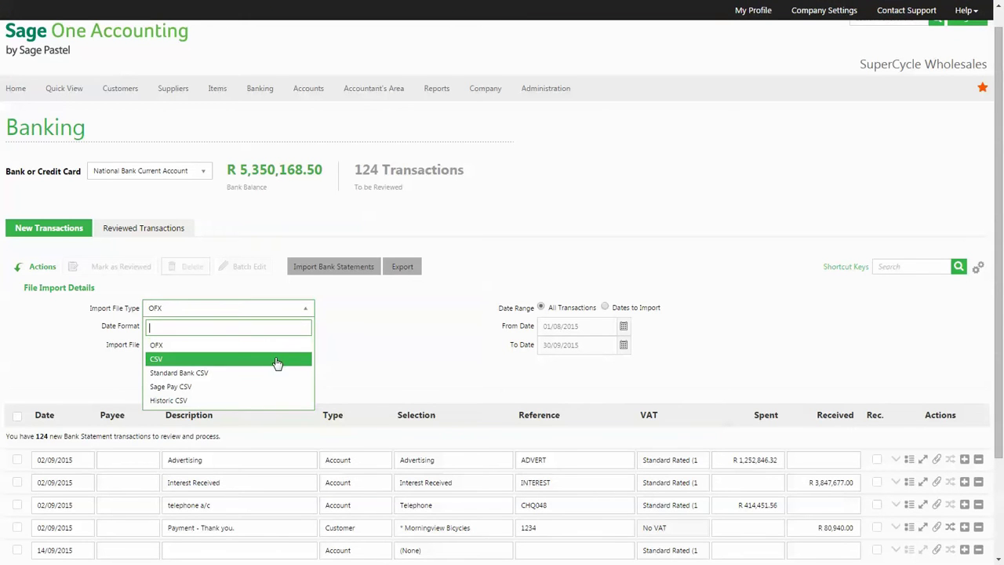
{"action": "left_click", "coordinate": [350, 251]}
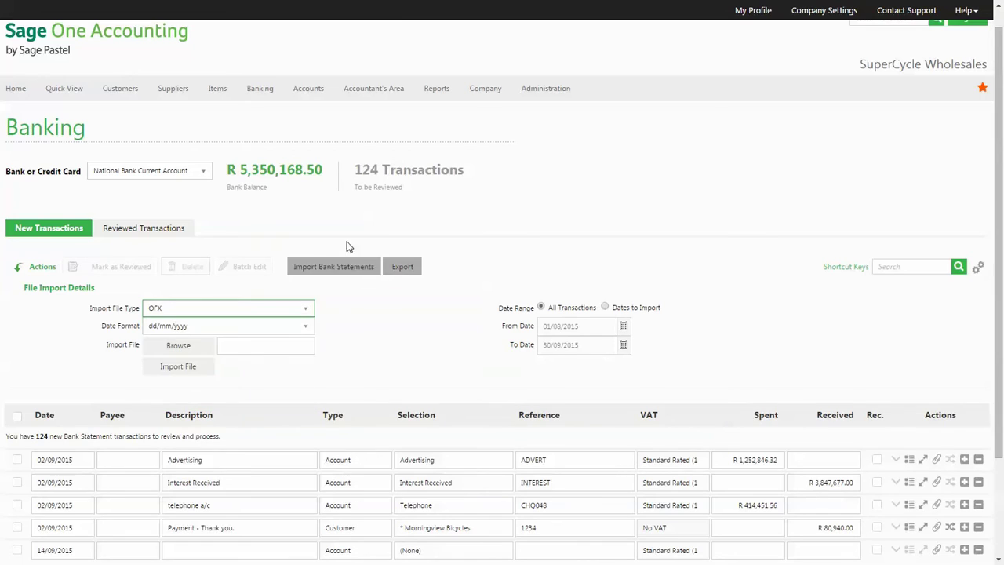
{"action": "left_click", "coordinate": [348, 266]}
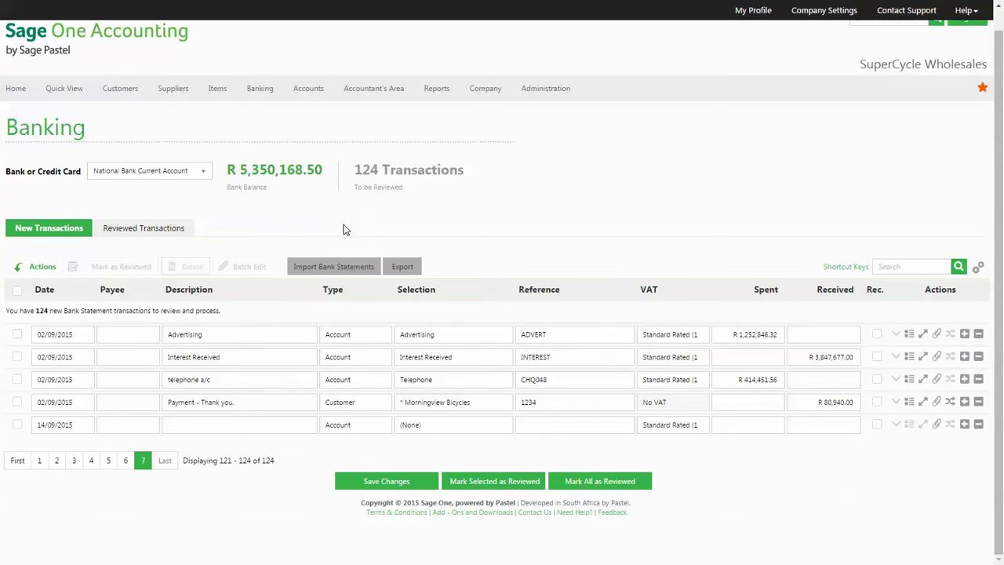
- Allocate the Morningview Bicycles bank payment of R 80,940.00 to invoice INV0000136 and save the allocation
{"action": "left_click", "coordinate": [379, 406]}
{"action": "left_click", "coordinate": [381, 406]}
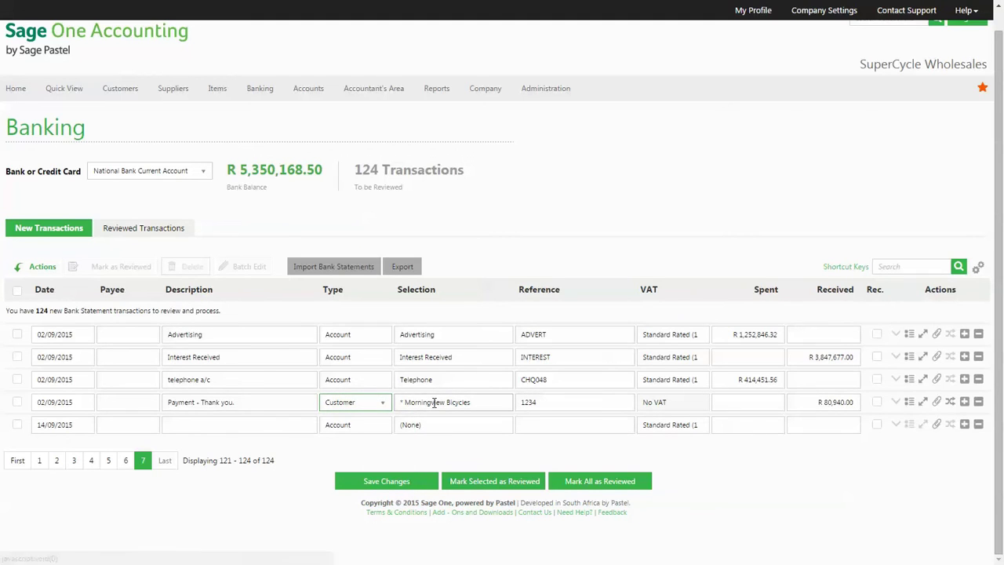
{"action": "left_click", "coordinate": [436, 404]}
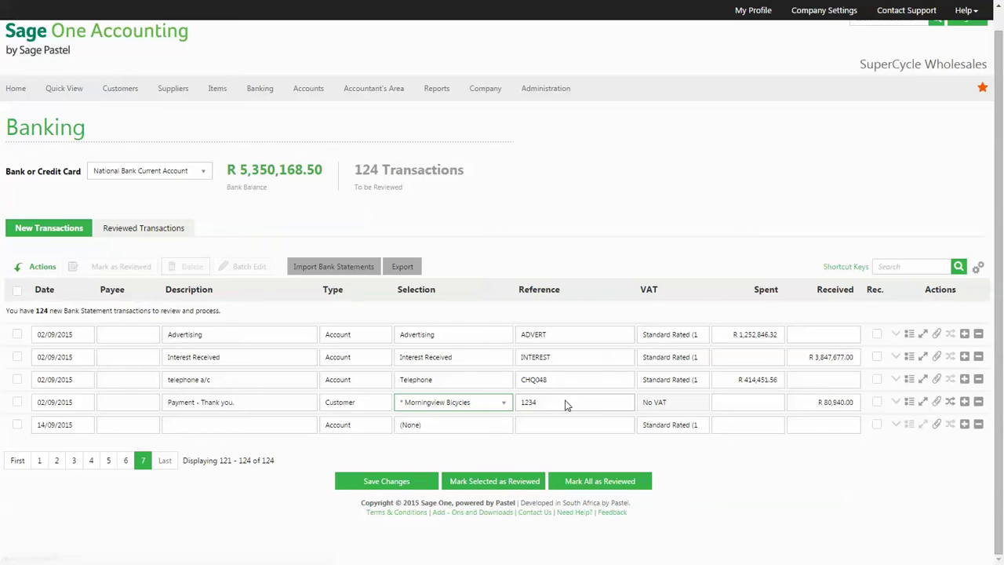
{"action": "left_click", "coordinate": [950, 402]}
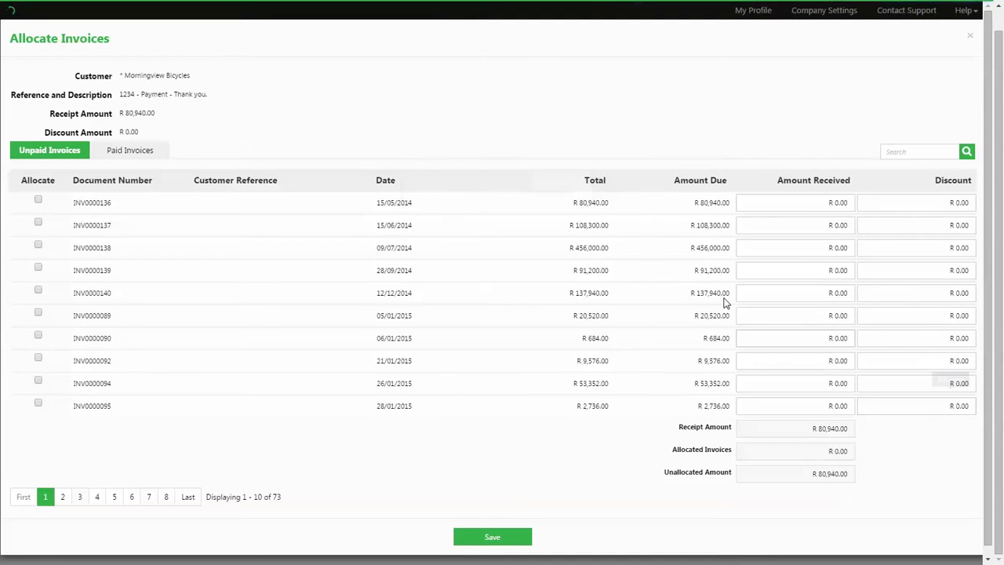
{"action": "left_click", "coordinate": [38, 201]}
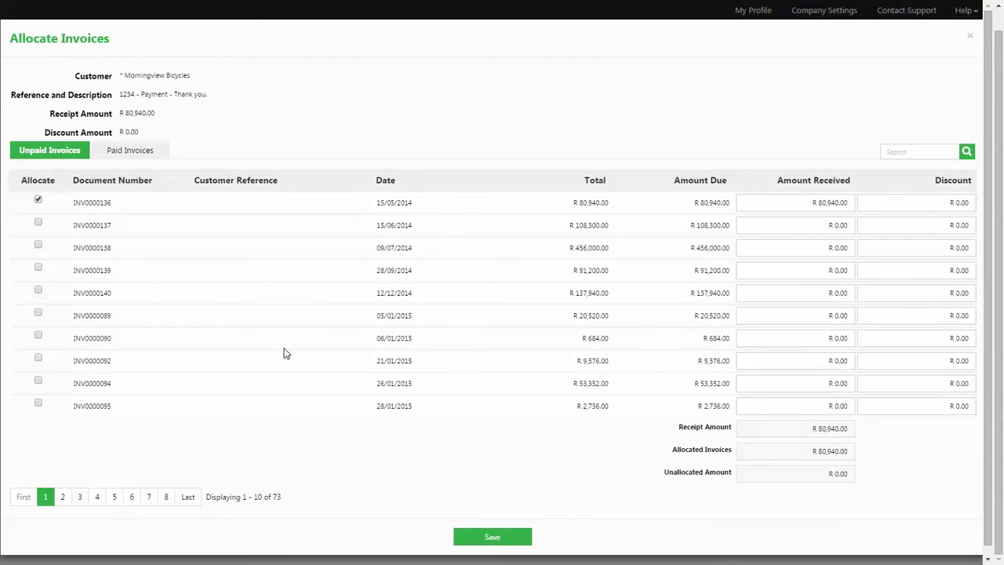
{"action": "left_click", "coordinate": [467, 540]}
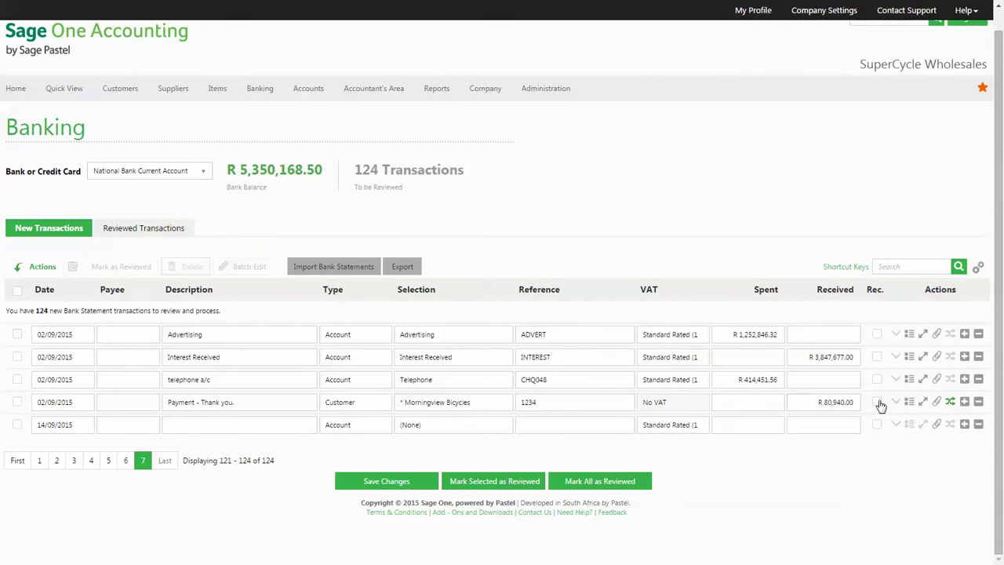
{"action": "left_click", "coordinate": [896, 402]}
{"action": "scroll", "coordinate": [852, 416], "scroll_direction": "down", "scroll_amount": 2}
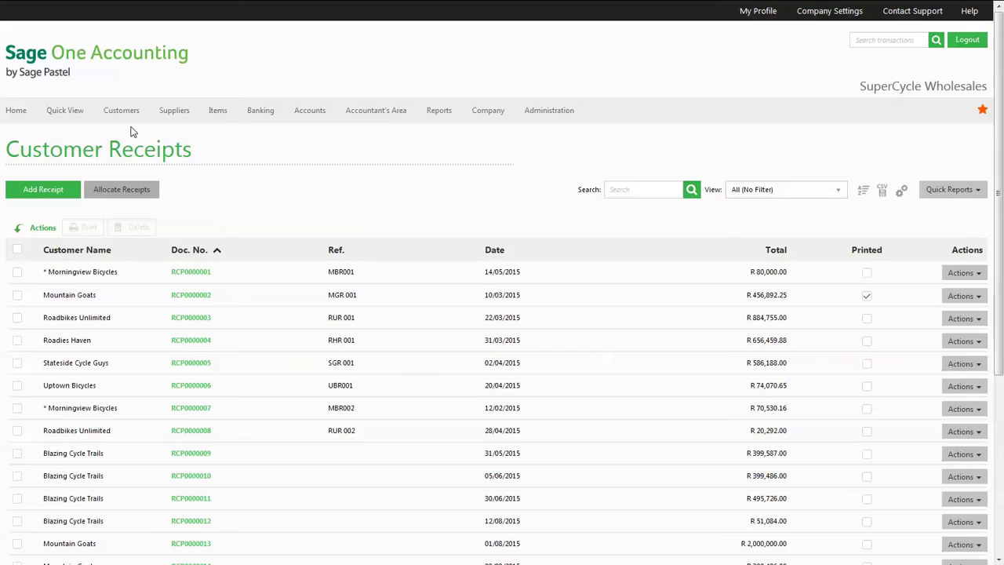
- Start a new receipt from the Customer Receipts list for the customer Morningview Bicycles
{"action": "mouse_move", "coordinate": [123, 114]}
{"action": "mouse_move", "coordinate": [134, 173]}
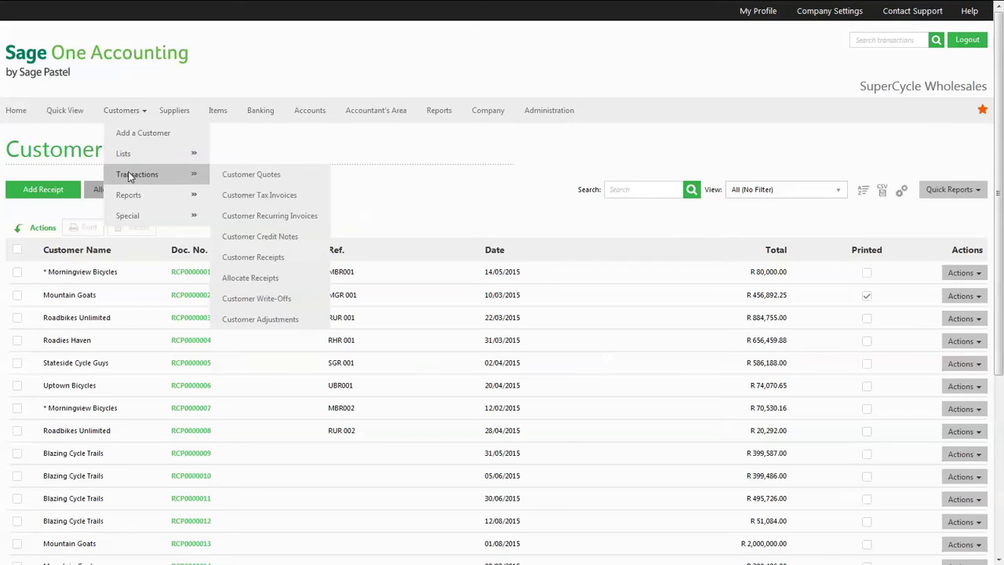
{"action": "left_click", "coordinate": [271, 257]}
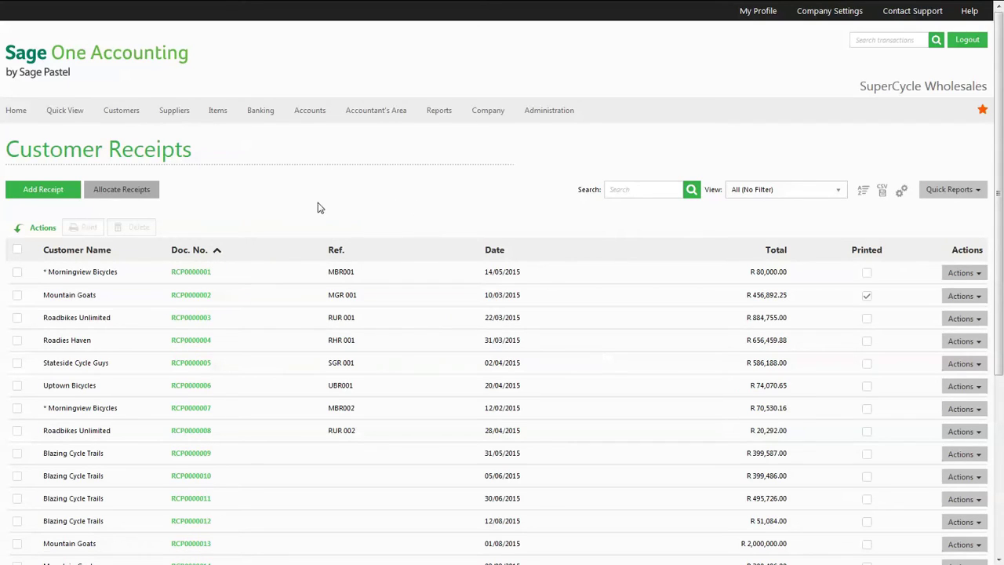
{"action": "left_click", "coordinate": [45, 192]}
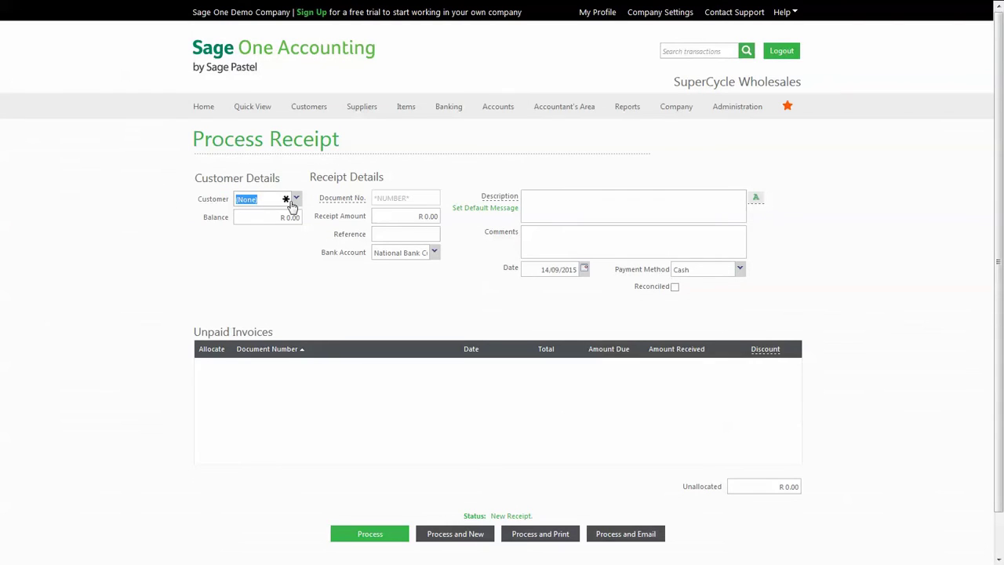
{"action": "left_click", "coordinate": [296, 199]}
{"action": "left_click", "coordinate": [284, 240]}
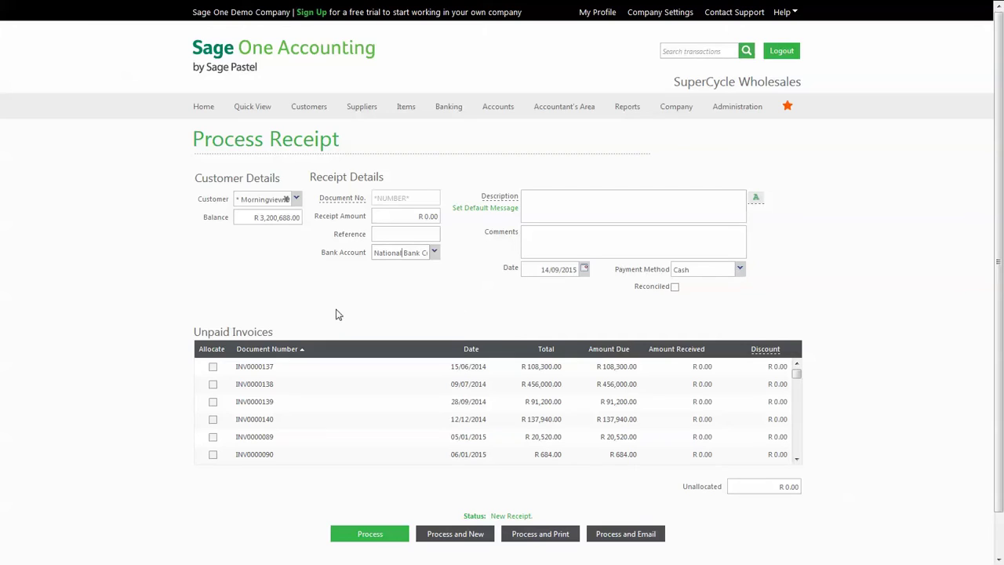
- Allocate the receipt to unpaid invoices INV0000137, INV0000138 and INV0000139 and process it
{"action": "left_click", "coordinate": [212, 366]}
{"action": "left_click", "coordinate": [213, 384]}
{"action": "left_click", "coordinate": [212, 402]}
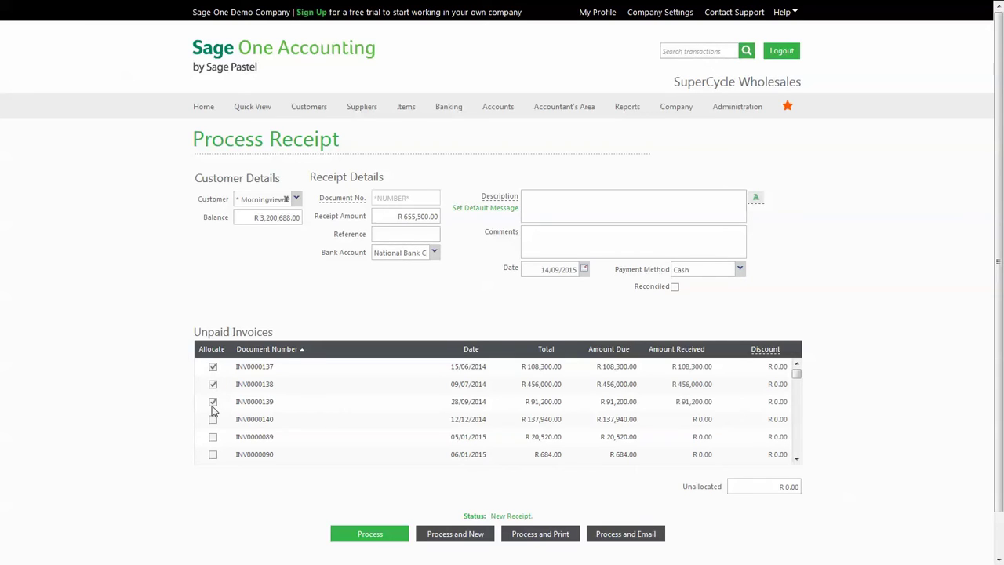
{"action": "left_click", "coordinate": [425, 216]}
{"action": "left_click", "coordinate": [462, 229]}
{"action": "left_click", "coordinate": [385, 537]}
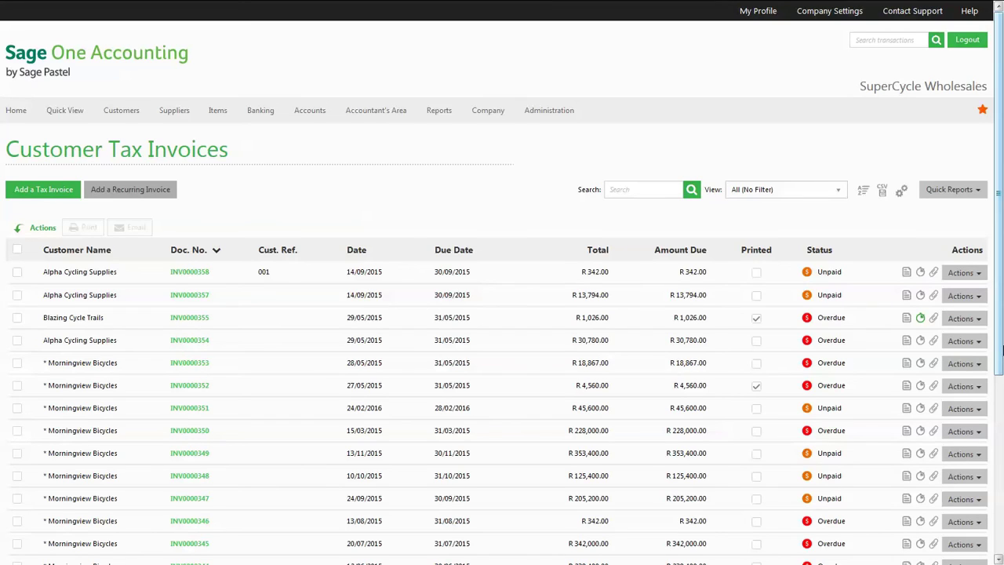
- Go to Allocations and load all outstanding invoices and unallocated items for Morningview Bicycles
{"action": "left_click", "coordinate": [963, 319]}
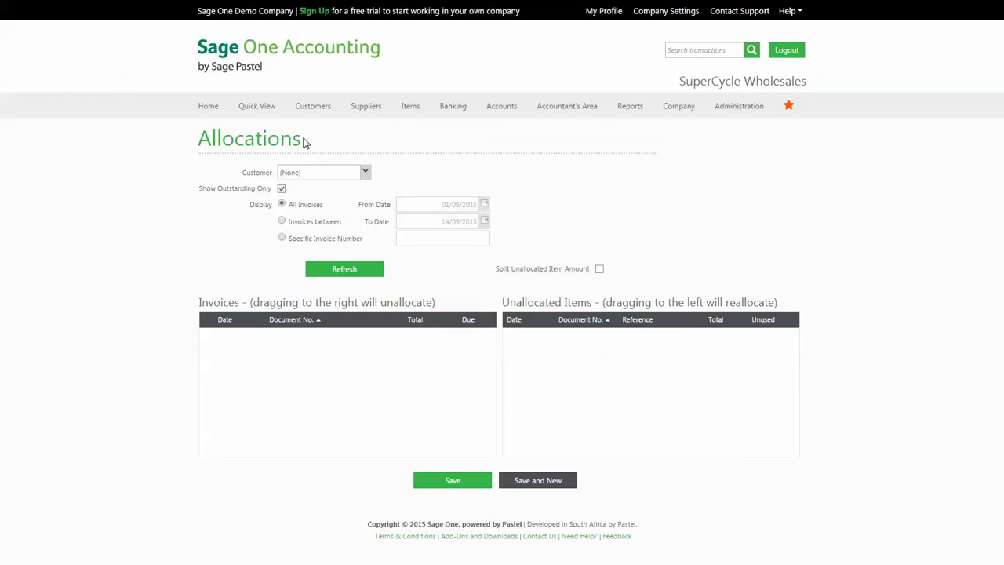
{"action": "left_click", "coordinate": [365, 172]}
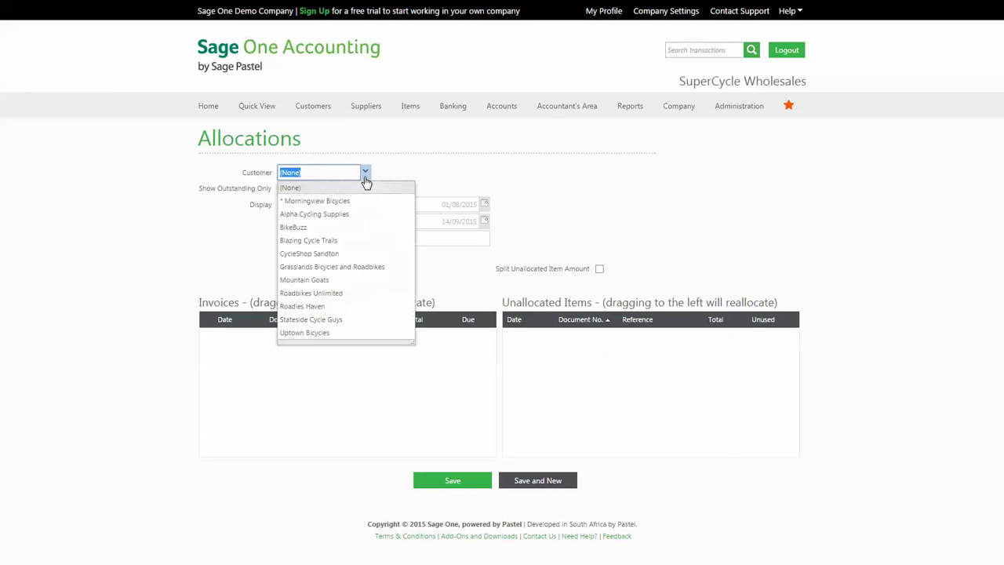
{"action": "left_click", "coordinate": [325, 201]}
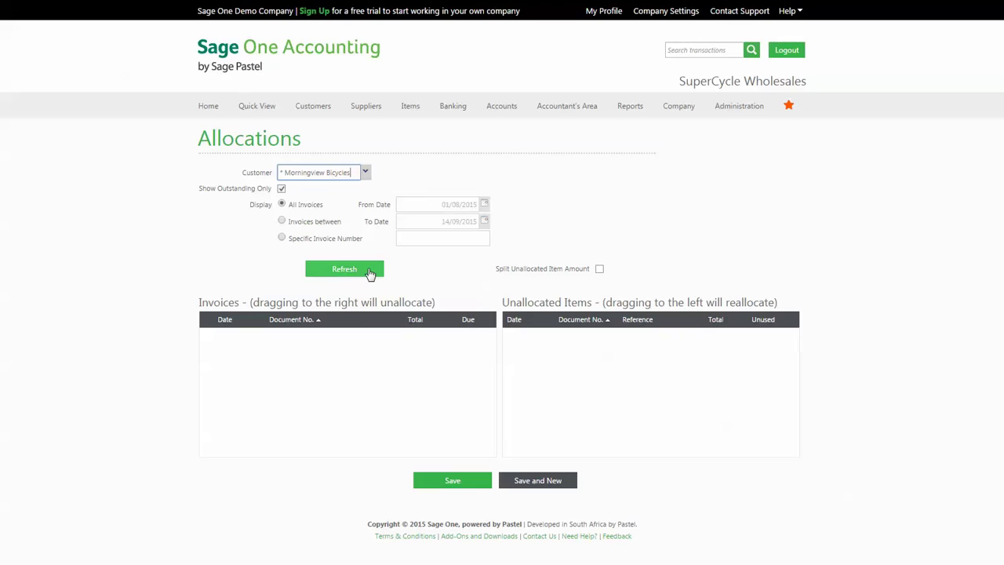
{"action": "left_click", "coordinate": [371, 271]}
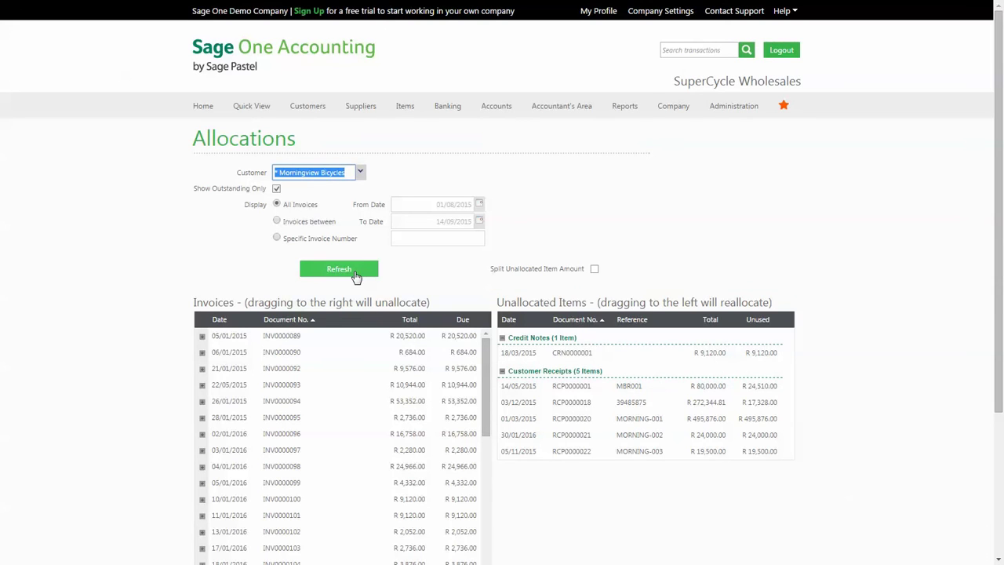
- Allocate customer receipt RCP0000020 to invoice INV0000094
{"action": "left_click", "coordinate": [631, 423]}
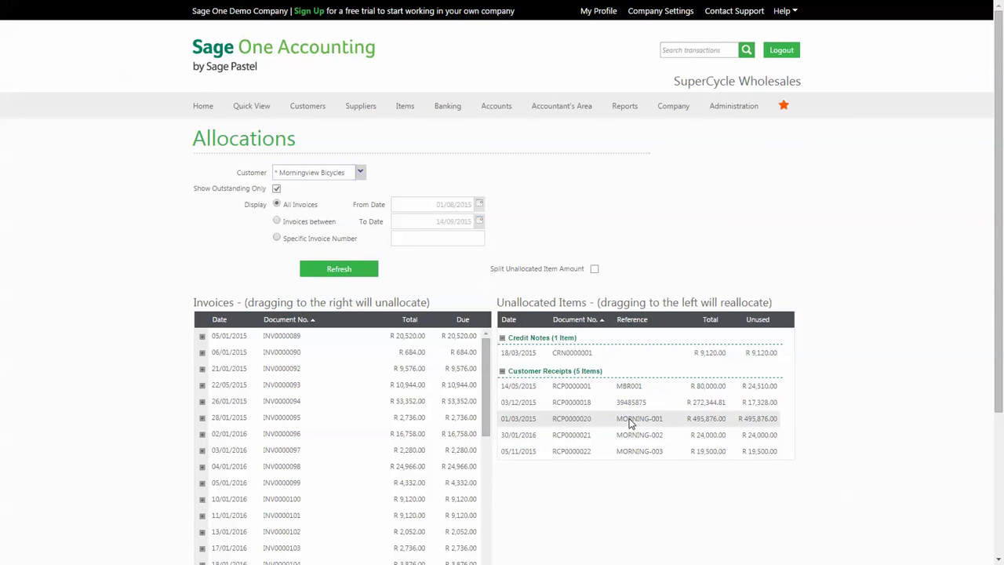
{"action": "left_click_drag", "start_coordinate": [632, 424], "coordinate": [405, 402]}
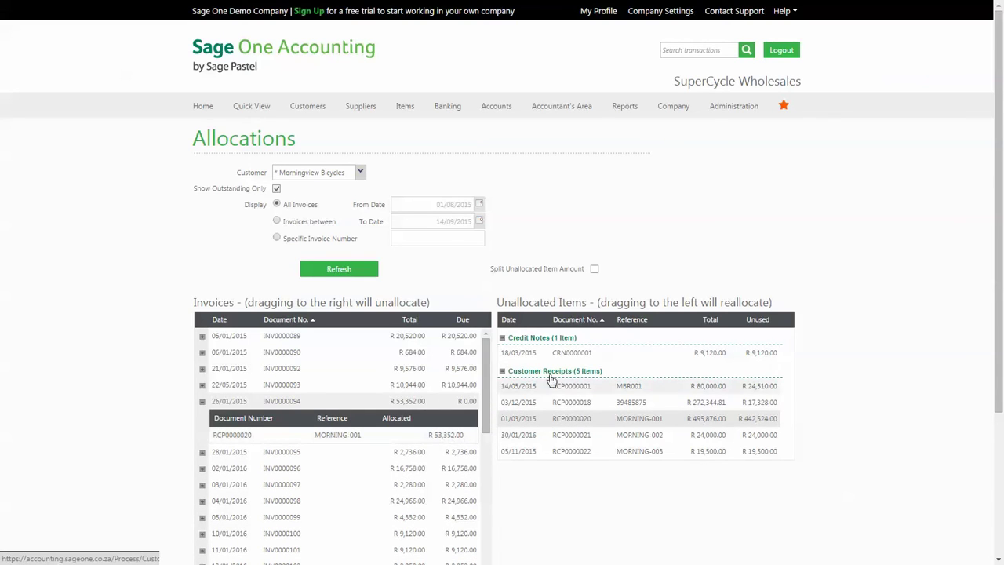
- Turn off showing outstanding invoices only and reload the allocations, accepting the loss of unsaved changes
{"action": "left_click", "coordinate": [276, 189]}
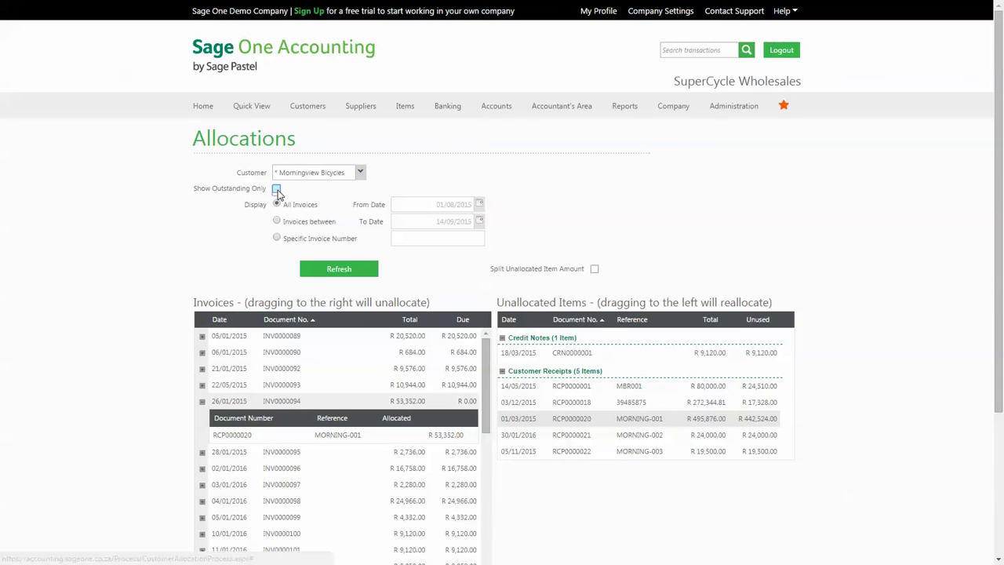
{"action": "left_click", "coordinate": [373, 270]}
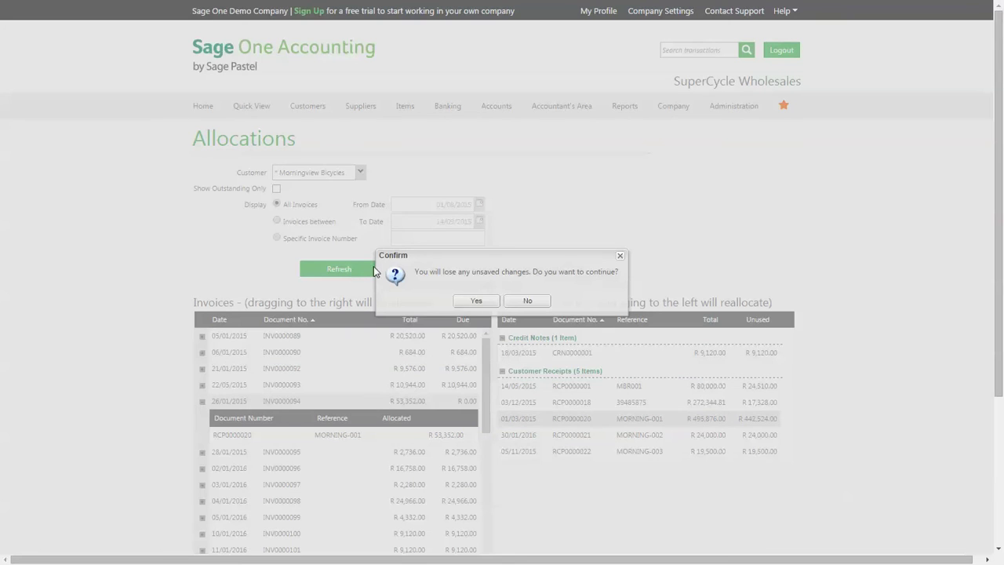
{"action": "left_click", "coordinate": [471, 301]}
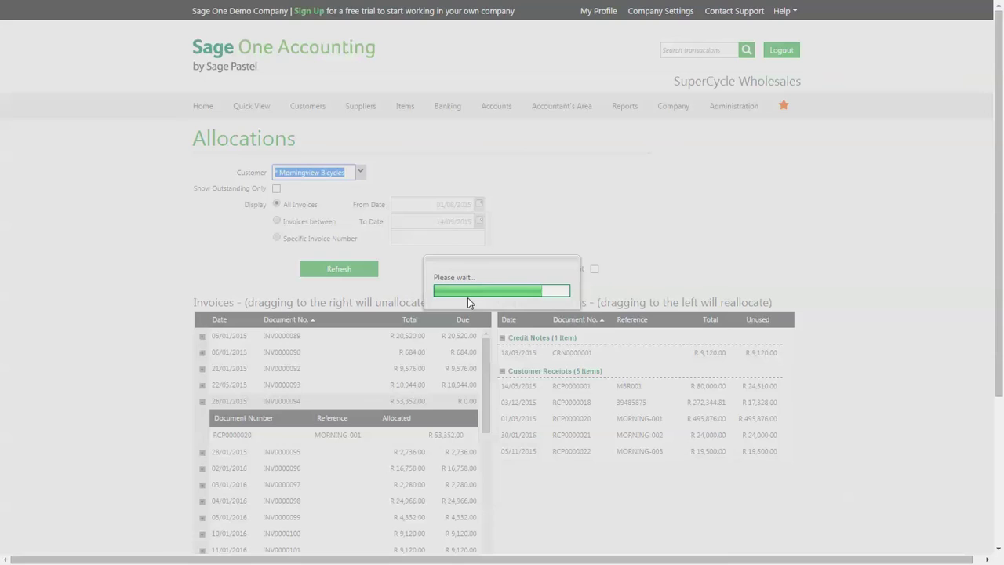